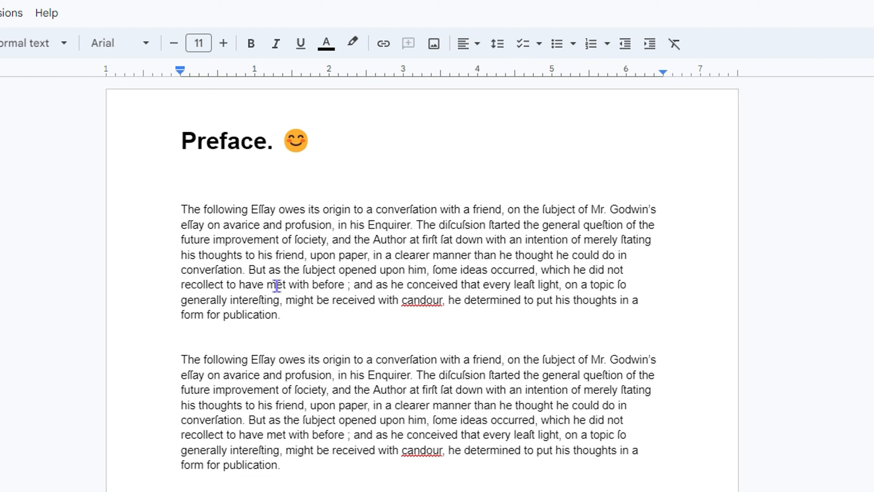
# - Select the first body paragraph and look through the available paragraph styles, such as Title, Subtitle and Heading 1, without applying one
pyautogui.moveTo(181, 194); pyautogui.dragTo(461, 348)
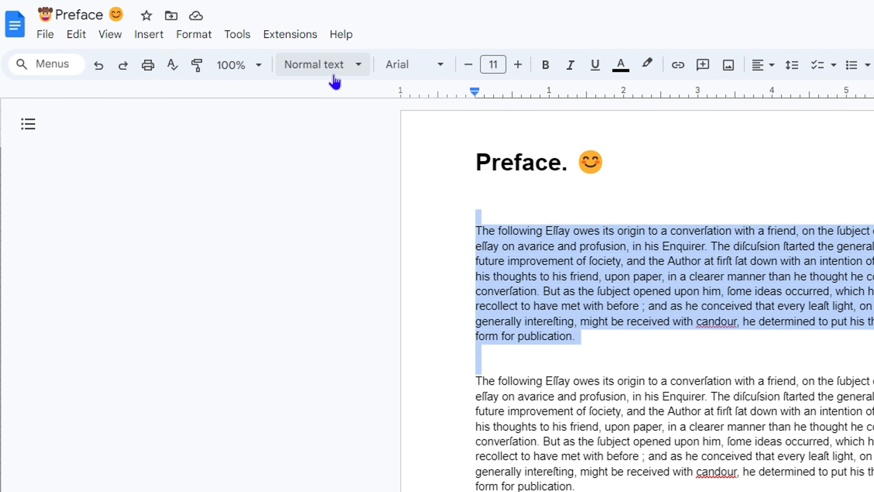
pyautogui.click(333, 70)
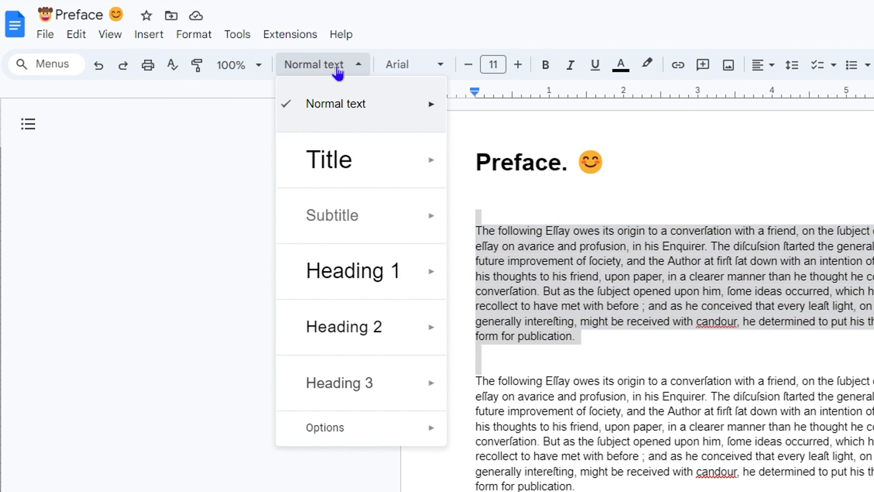
pyautogui.moveTo(332, 173)
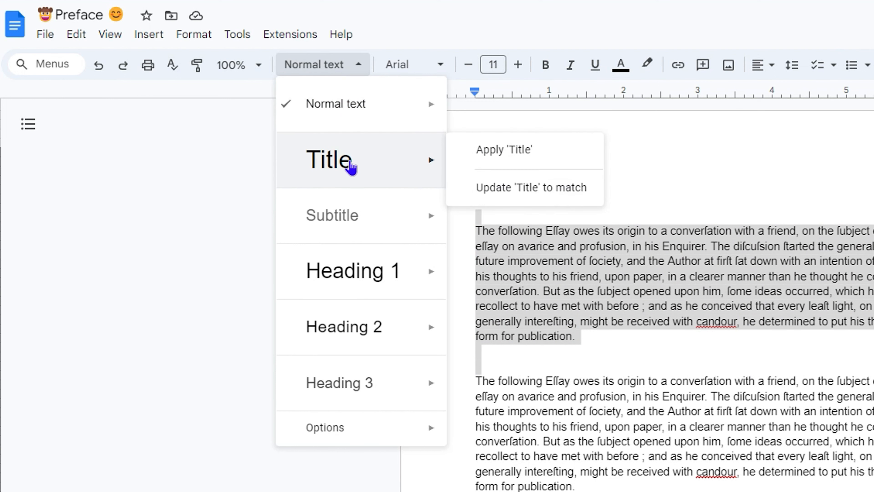
pyautogui.moveTo(348, 226)
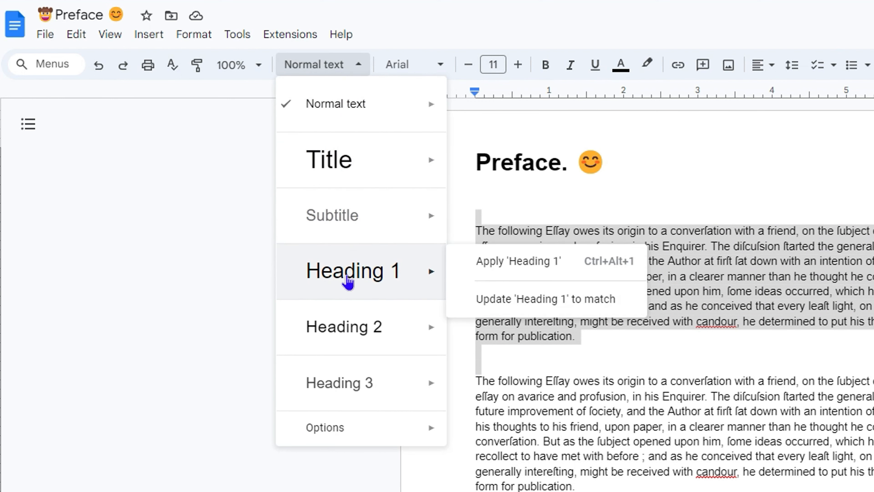
pyautogui.moveTo(368, 436)
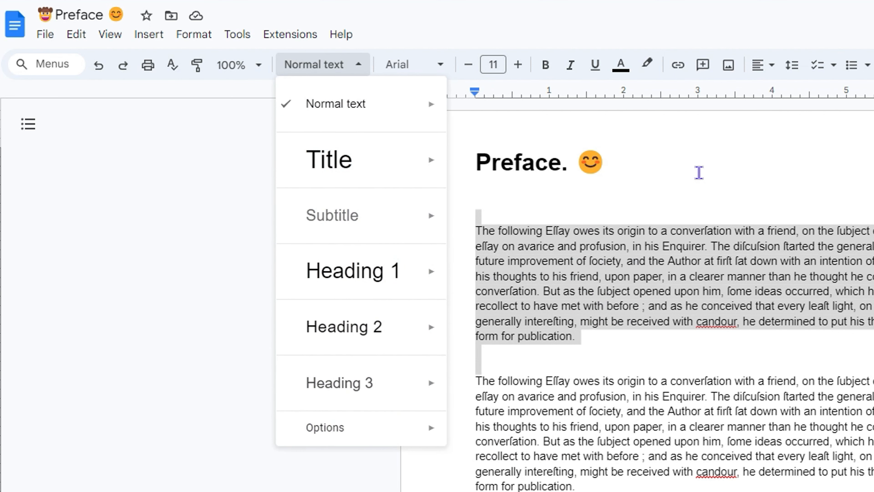
pyautogui.click(698, 172)
pyautogui.moveTo(477, 230); pyautogui.dragTo(617, 357)
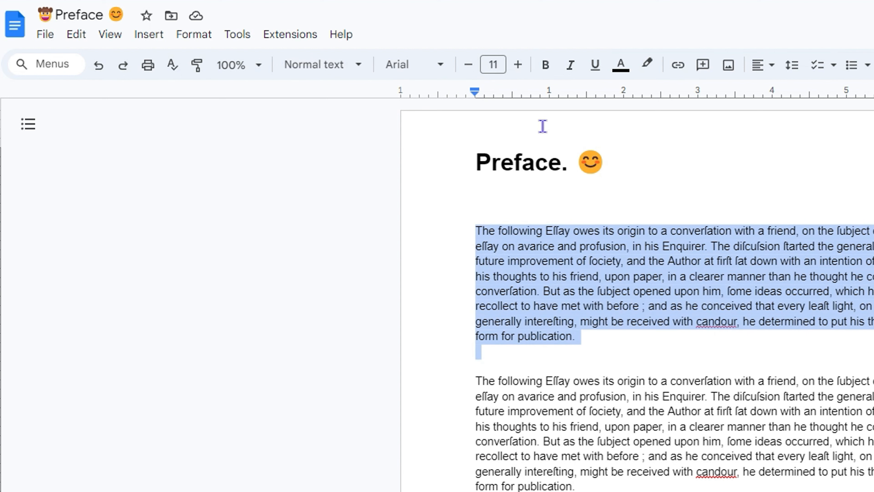
# - Try the Impact font on the word "Preface." in the heading, and set its font to Pacifico
pyautogui.moveTo(472, 160); pyautogui.dragTo(570, 166)
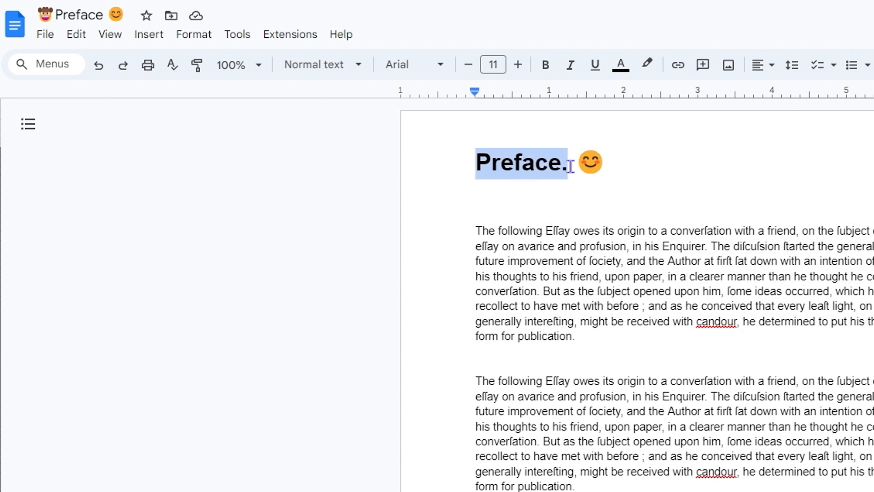
pyautogui.click(424, 70)
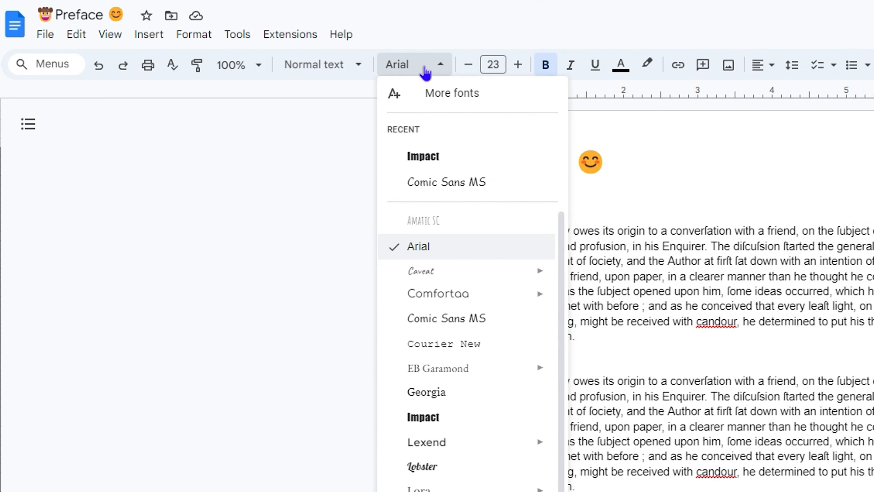
pyautogui.click(422, 159)
pyautogui.click(423, 68)
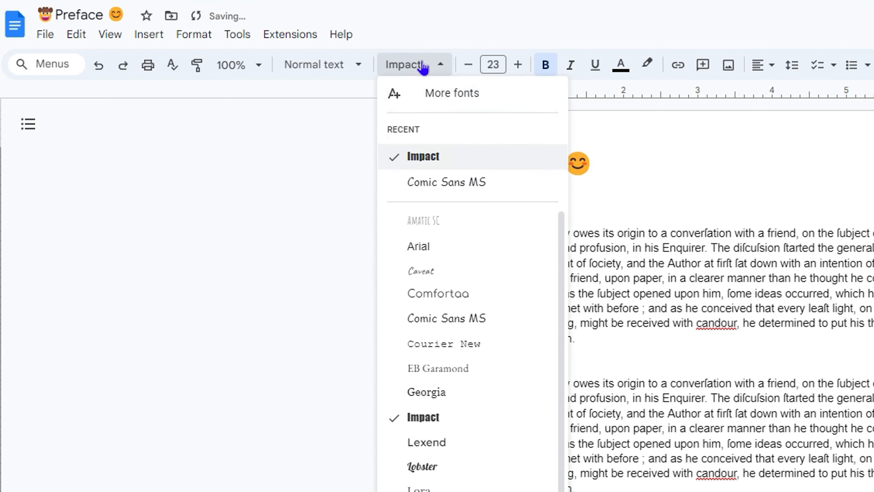
pyautogui.scroll(-3, 470, 235)
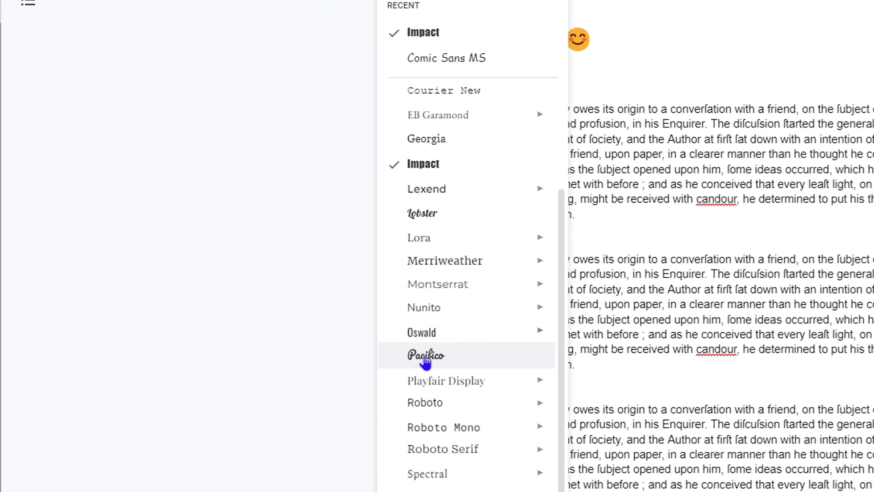
pyautogui.click(426, 359)
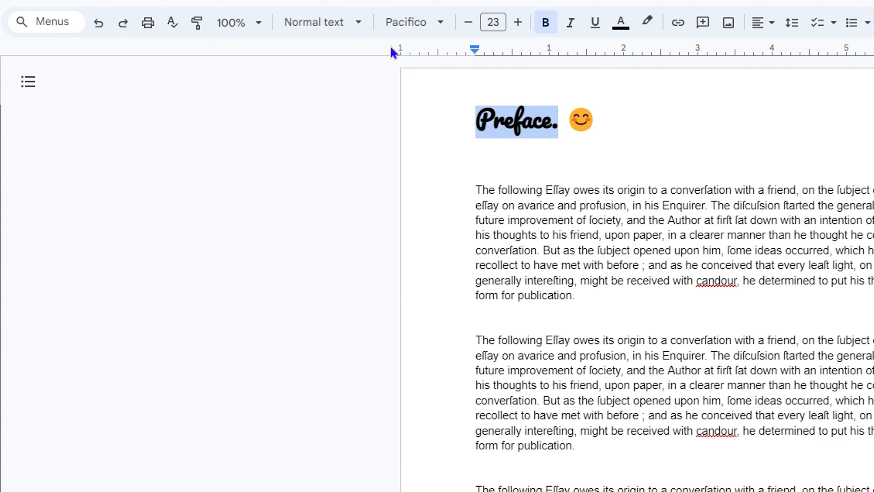
# - Browse the font list, examining the available typefaces and the weight variants of Caveat, Montserrat, EB Garamond and Roboto
pyautogui.click(416, 24)
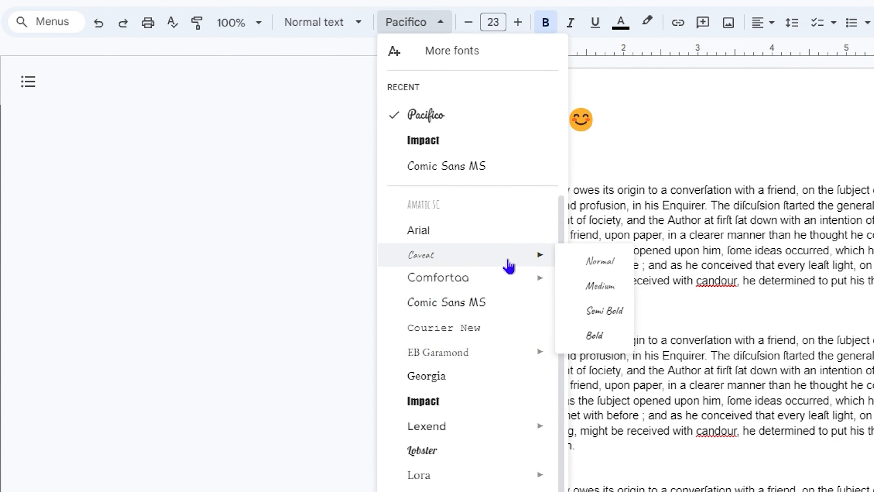
pyautogui.moveTo(418, 491)
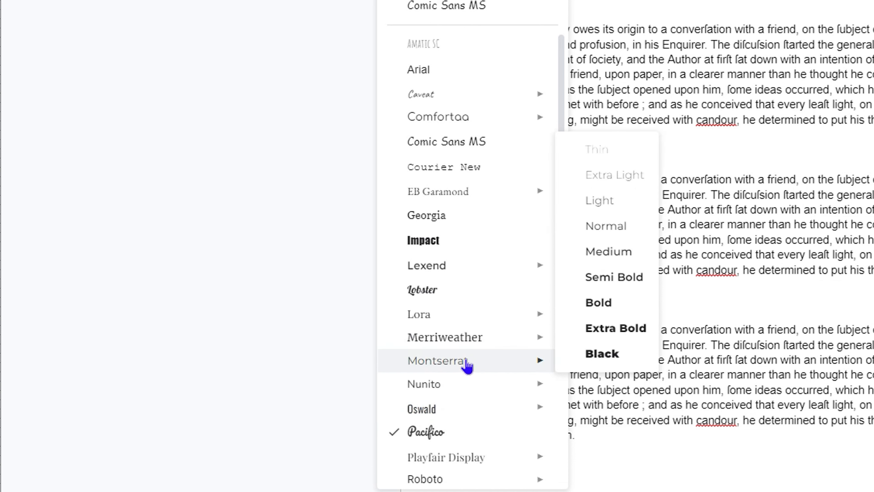
pyautogui.moveTo(526, 317)
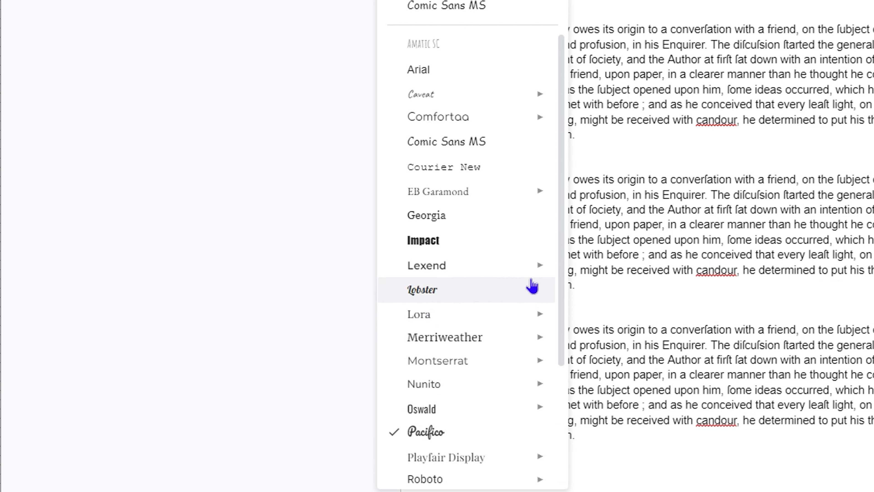
pyautogui.moveTo(539, 272)
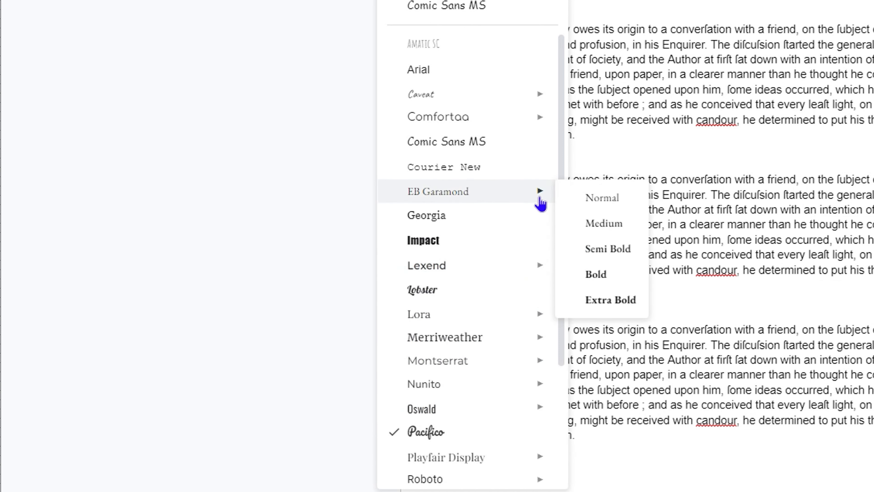
pyautogui.moveTo(532, 385)
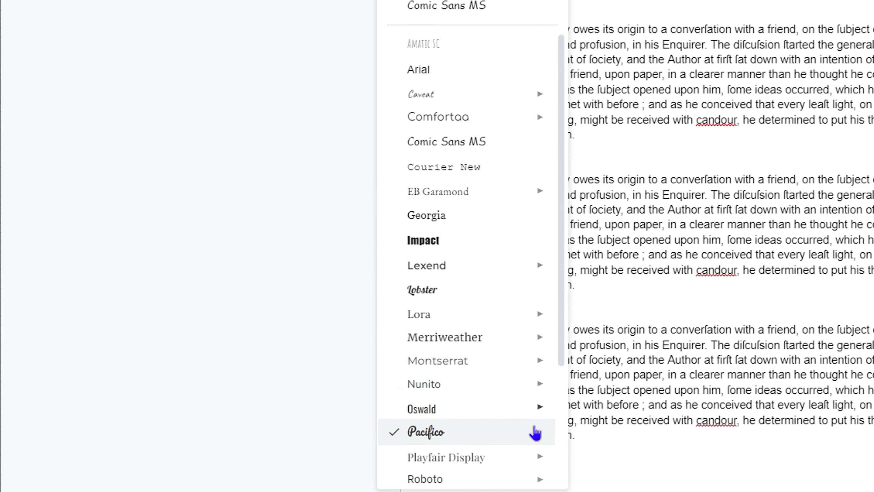
pyautogui.moveTo(531, 464)
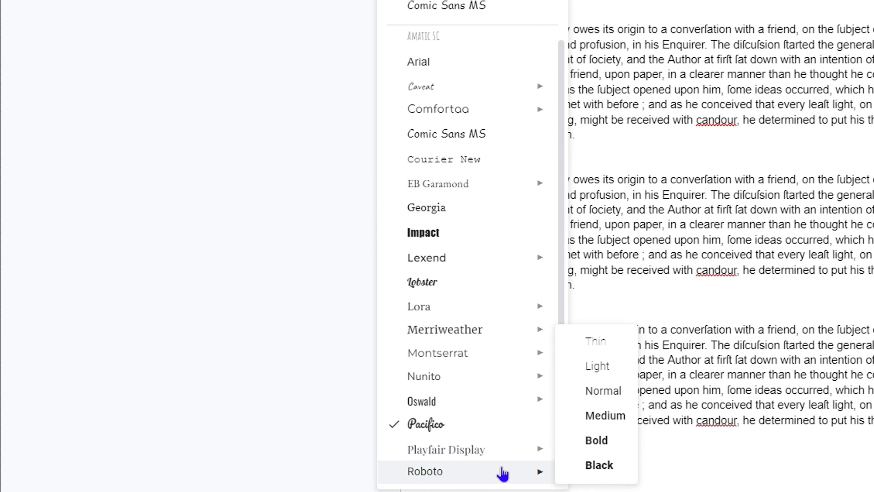
pyautogui.scroll(-3, 499, 155)
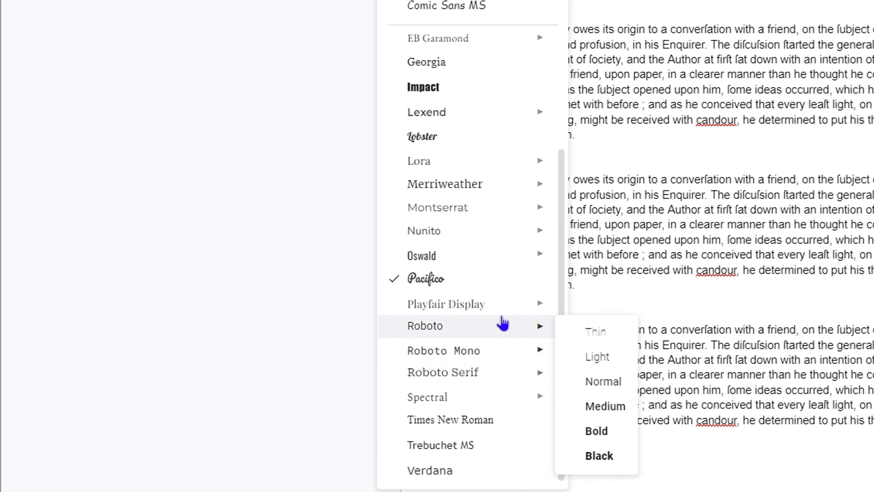
pyautogui.scroll(3, 483, 298)
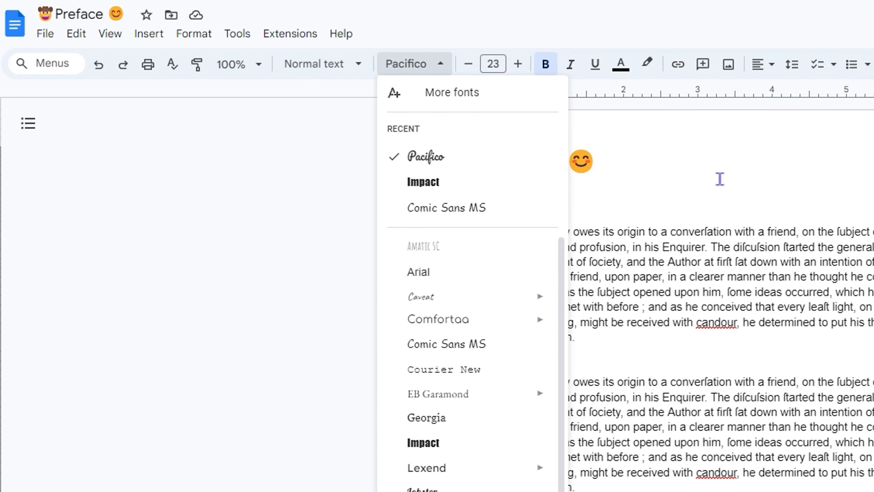
pyautogui.click(720, 178)
pyautogui.click(540, 292)
pyautogui.moveTo(573, 337); pyautogui.dragTo(437, 250)
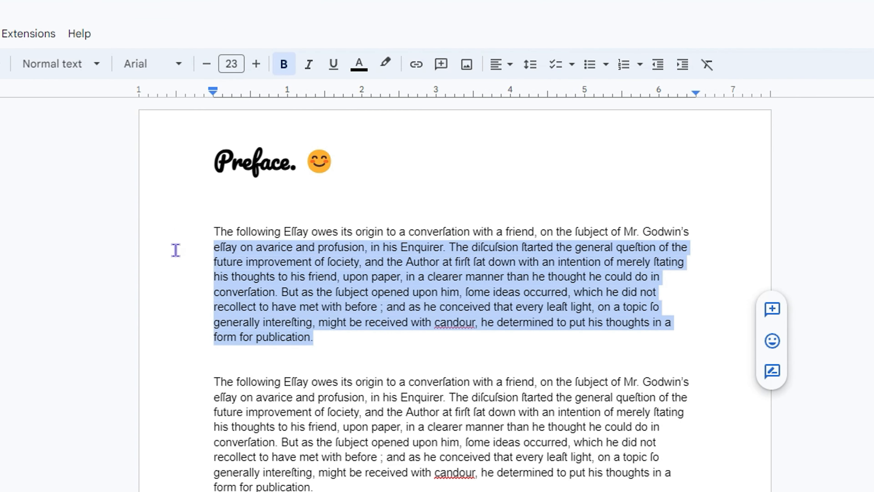
pyautogui.moveTo(176, 249); pyautogui.dragTo(179, 234)
# - Reduce the font size of the word "Preface." in the heading to 19
pyautogui.moveTo(195, 160); pyautogui.dragTo(298, 170)
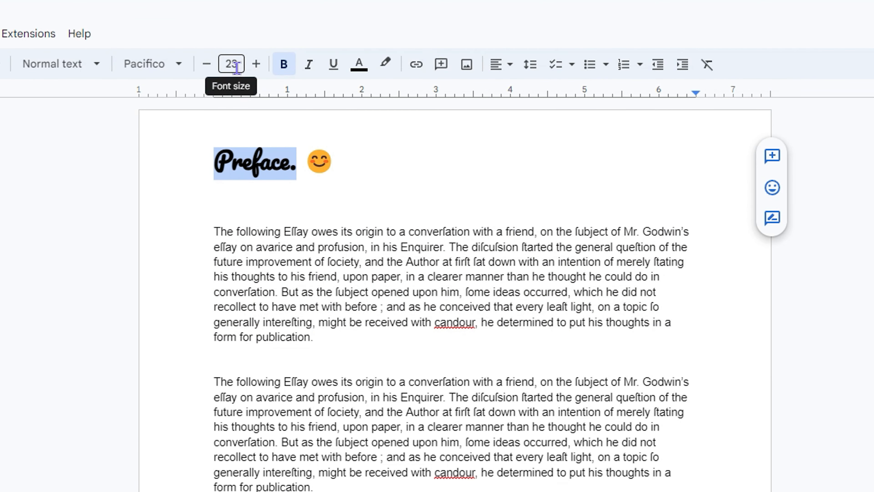
pyautogui.click(206, 64)
pyautogui.click(206, 63)
pyautogui.click(206, 64)
pyautogui.click(206, 64)
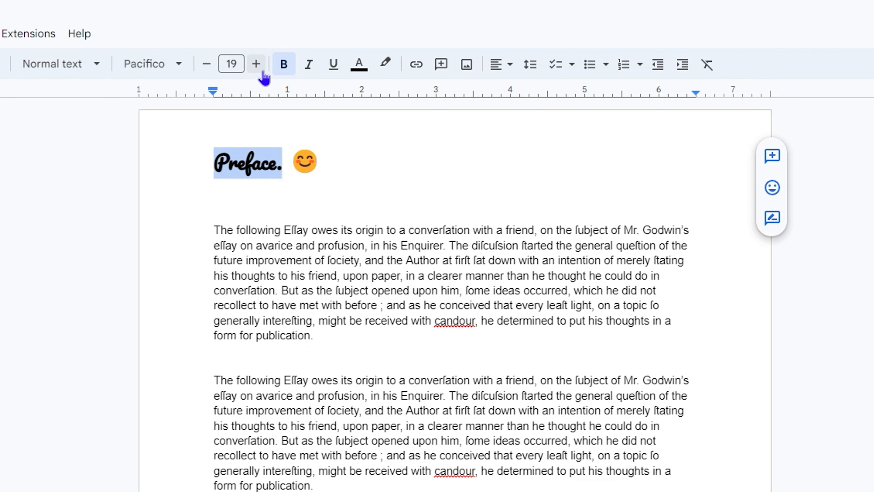
# - Increase the font size of the word "Preface." in the heading to 28
pyautogui.click(256, 64)
pyautogui.click(256, 65)
pyautogui.click(256, 64)
pyautogui.click(256, 65)
pyautogui.click(256, 65)
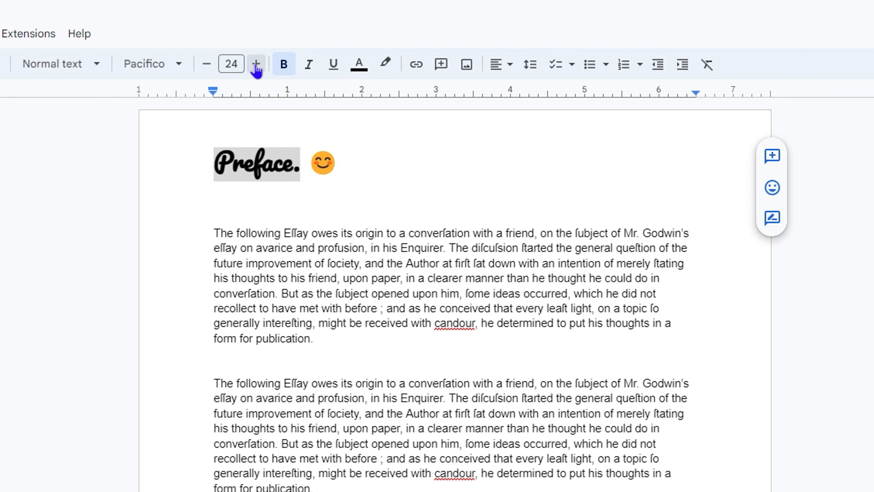
pyautogui.click(256, 64)
pyautogui.click(256, 64)
pyautogui.click(256, 64)
pyautogui.click(256, 65)
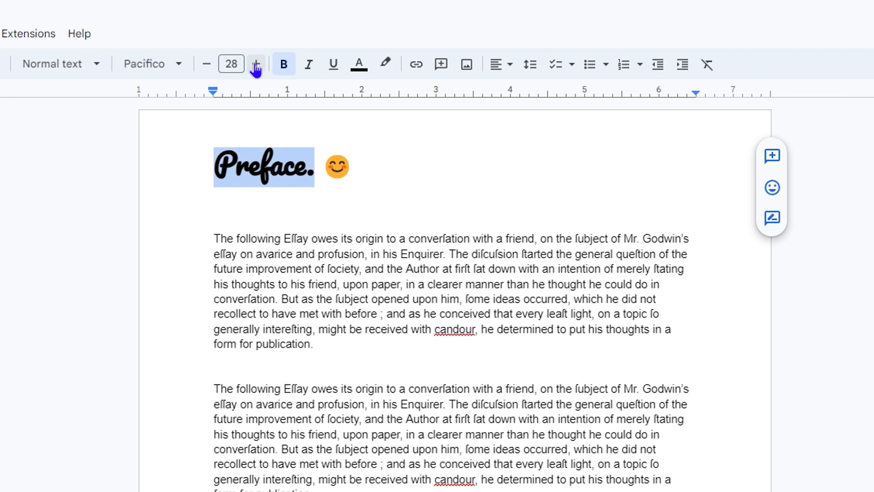
# - Toggle bold on the word "Preface." to compare both looks, and leave bold switched off
pyautogui.click(284, 67)
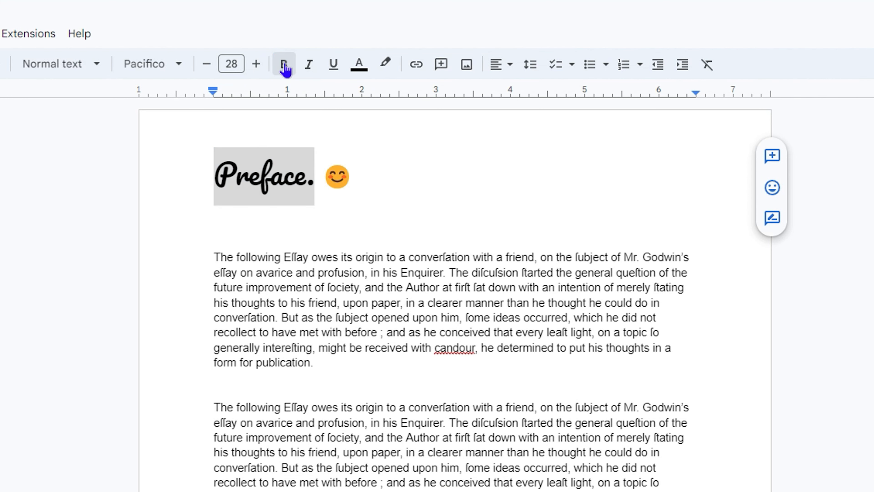
pyautogui.click(284, 67)
pyautogui.click(284, 68)
pyautogui.click(285, 67)
pyautogui.click(284, 68)
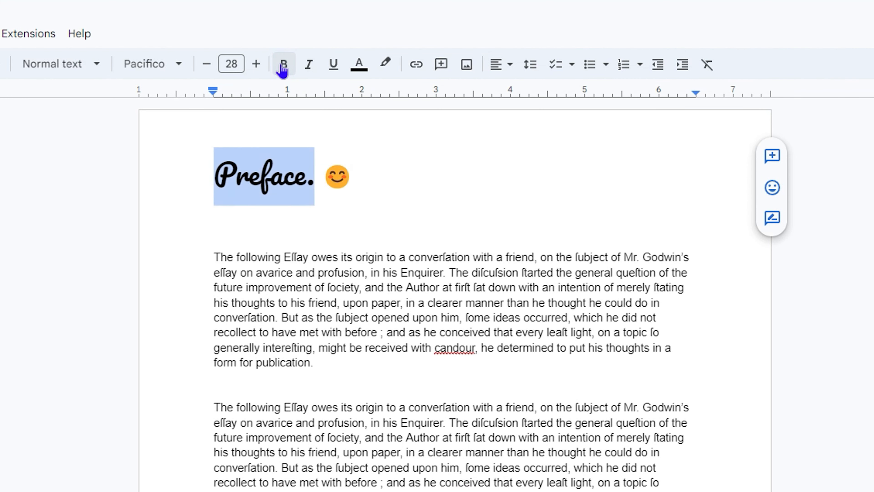
# - Try italic formatting on the word "Preface.", toggling it on and off to compare both looks
pyautogui.click(309, 70)
pyautogui.click(311, 72)
pyautogui.click(311, 71)
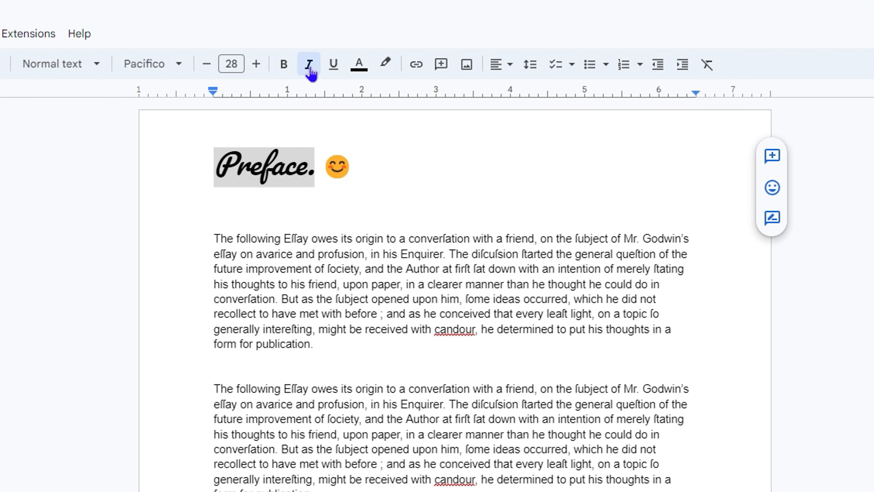
pyautogui.click(310, 72)
pyautogui.click(311, 71)
pyautogui.click(311, 72)
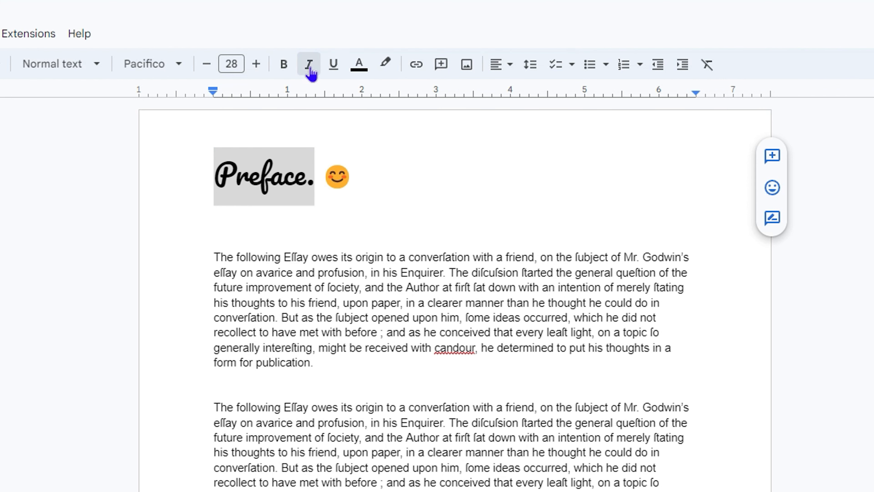
pyautogui.click(310, 72)
pyautogui.click(311, 72)
# - Try underlining the word "Preface." in the heading and remove the underline again
pyautogui.click(336, 75)
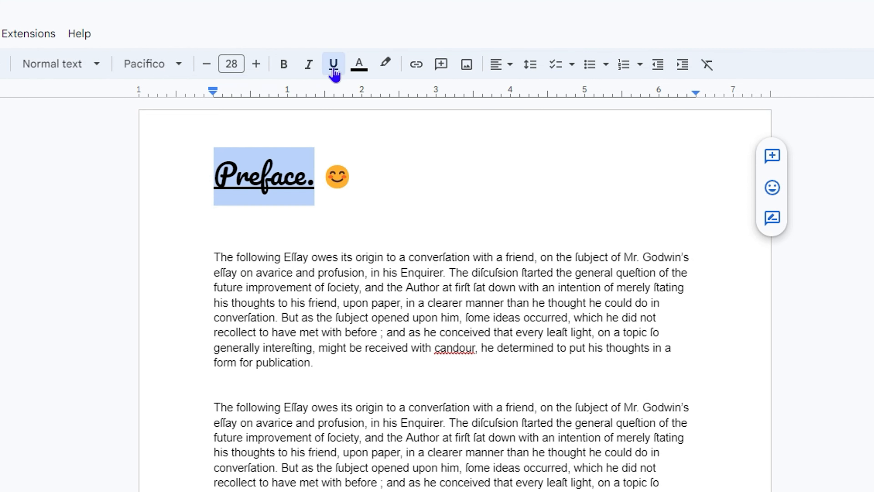
pyautogui.click(333, 70)
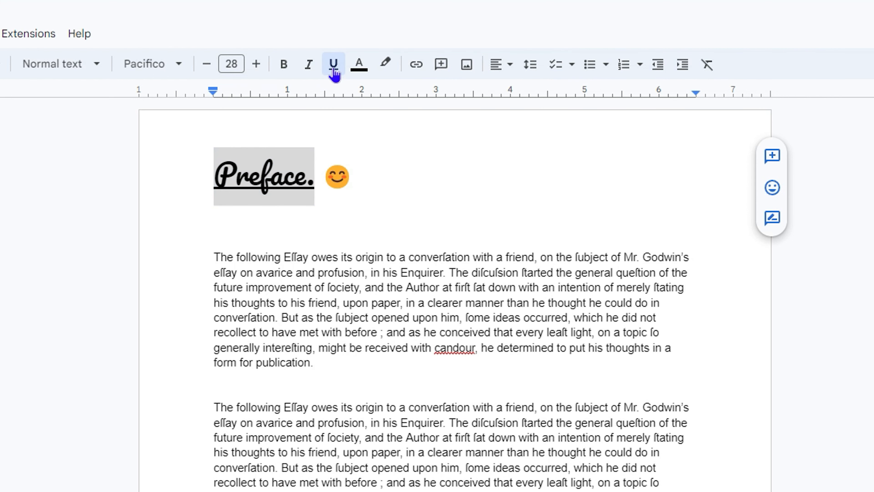
pyautogui.click(334, 72)
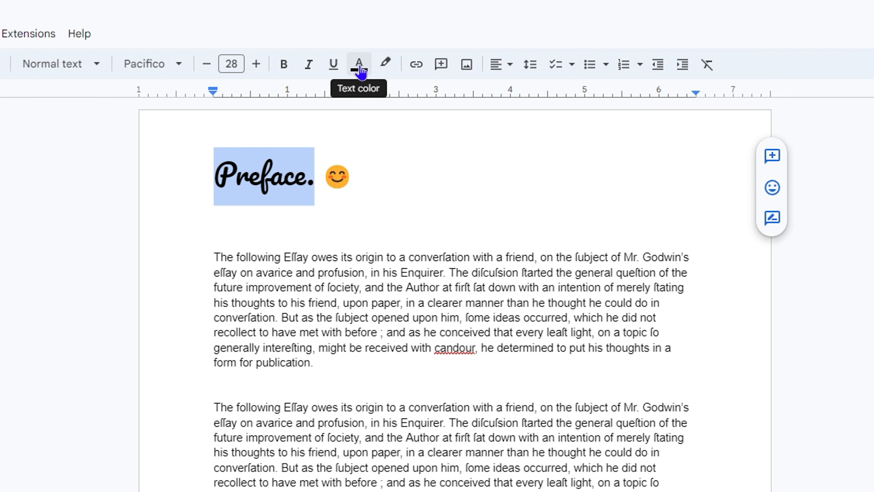
# - Set the text color of the word "Preface." to purple and deselect it
pyautogui.click(360, 69)
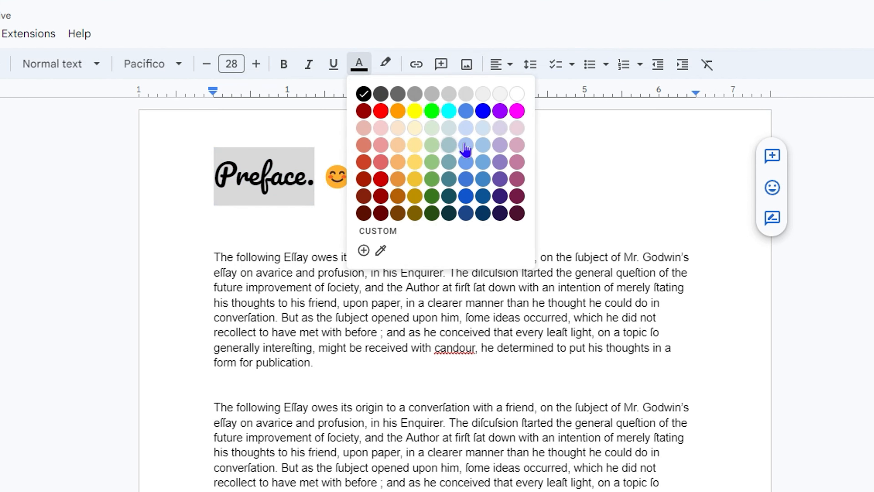
pyautogui.click(502, 113)
pyautogui.click(404, 219)
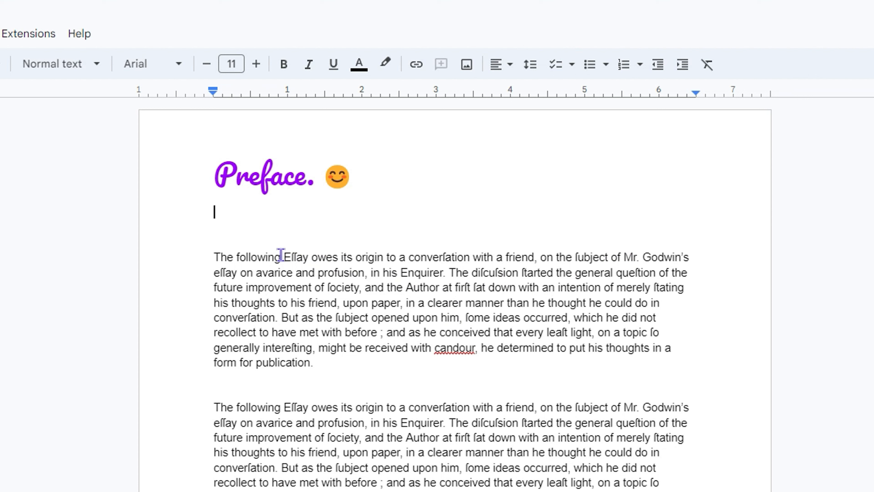
# - Try a purple highlight on the word "Eſſay" in the first body paragraph, undo it, and highlight the word in yellow
pyautogui.moveTo(281, 255); pyautogui.dragTo(302, 255)
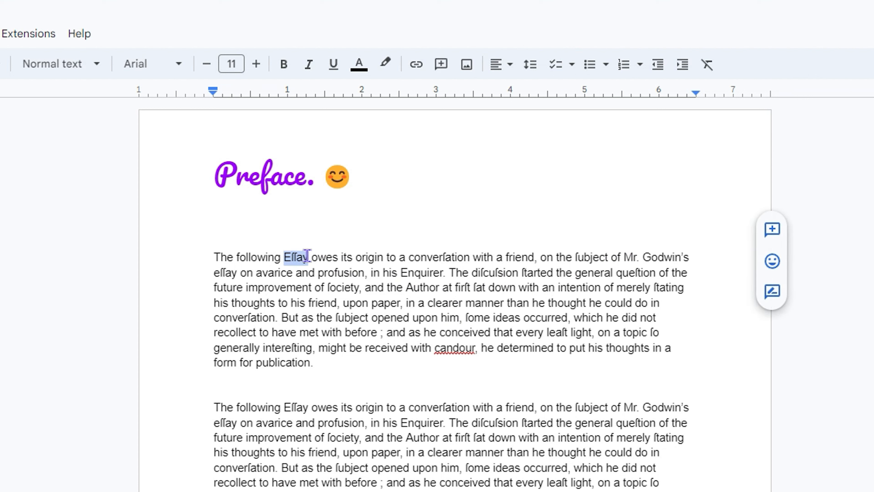
pyautogui.click(385, 66)
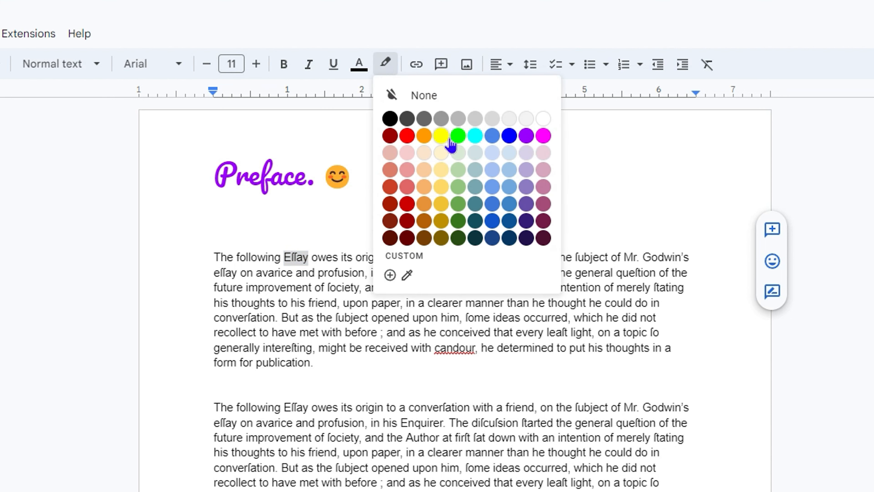
pyautogui.click(526, 136)
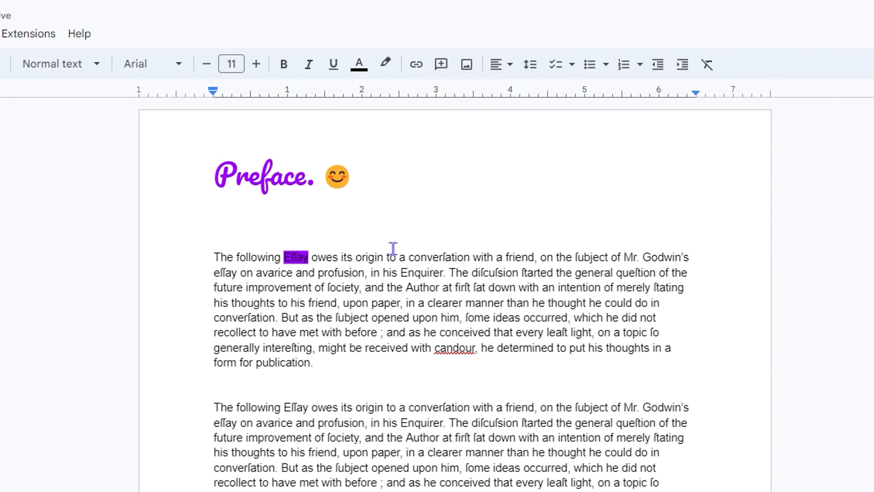
pyautogui.hotkey('ctrl', 'z')
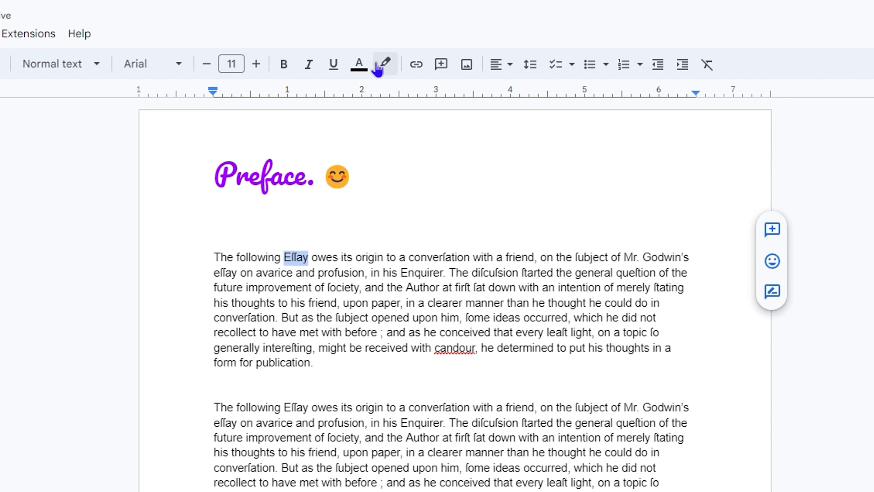
pyautogui.click(385, 63)
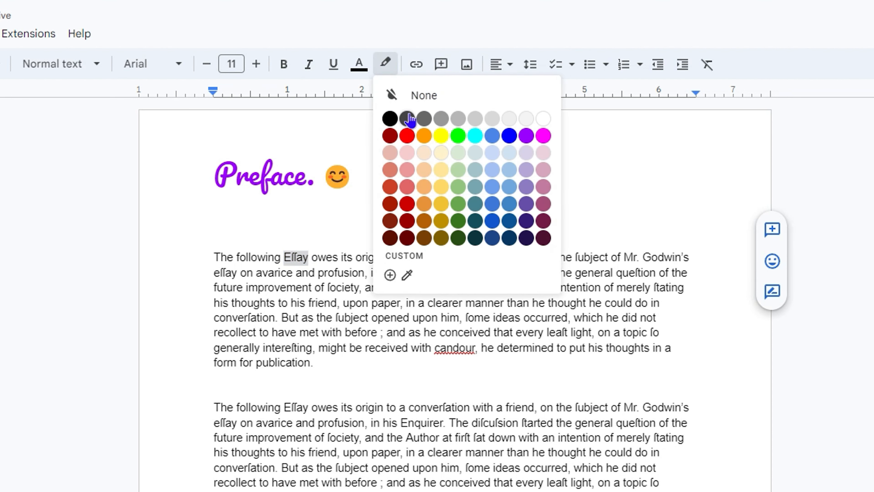
pyautogui.click(441, 136)
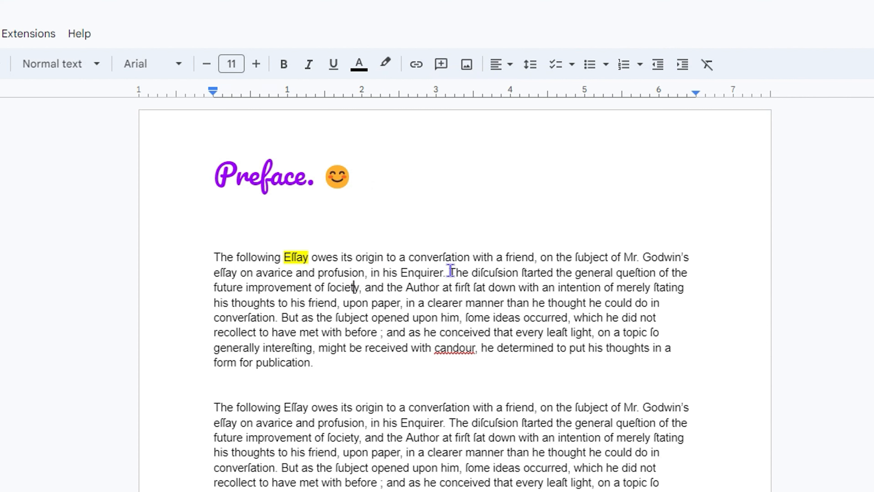
# - Highlight the first paragraph's sentence from "The diſcuſsion ſtarted" to "converſation." in yellow and deselect it
pyautogui.moveTo(449, 272); pyautogui.dragTo(284, 320)
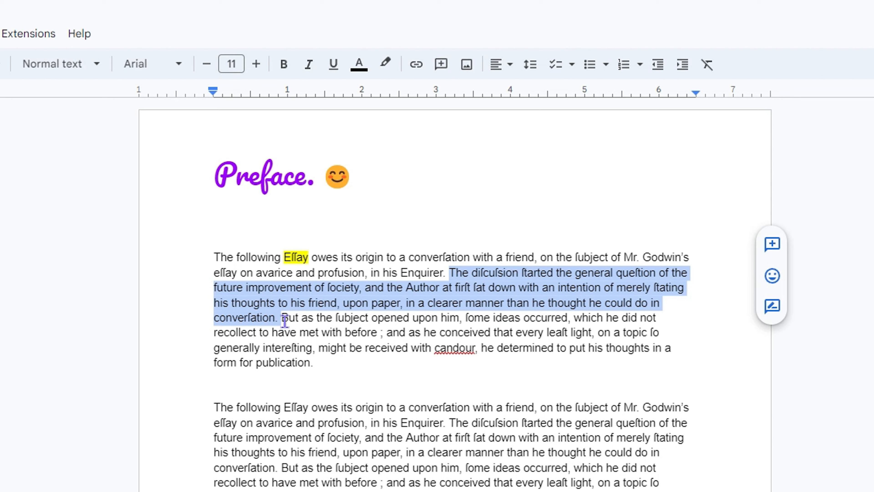
pyautogui.click(385, 63)
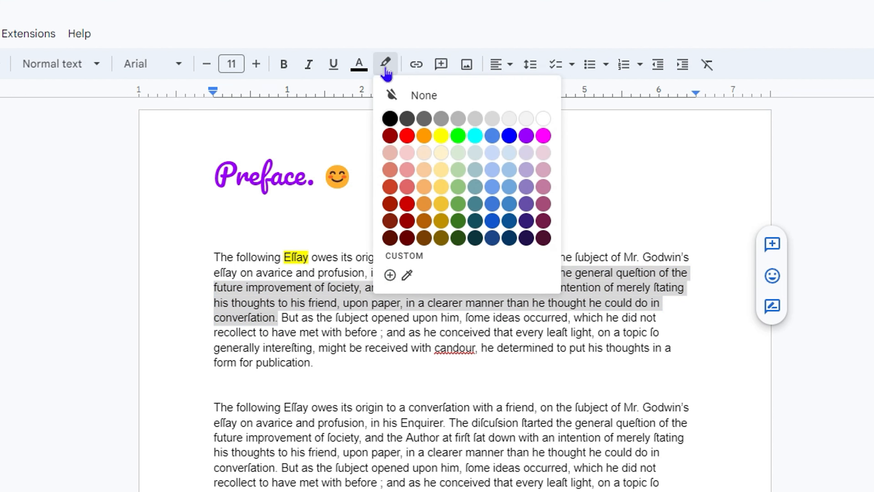
pyautogui.click(441, 136)
pyautogui.click(371, 377)
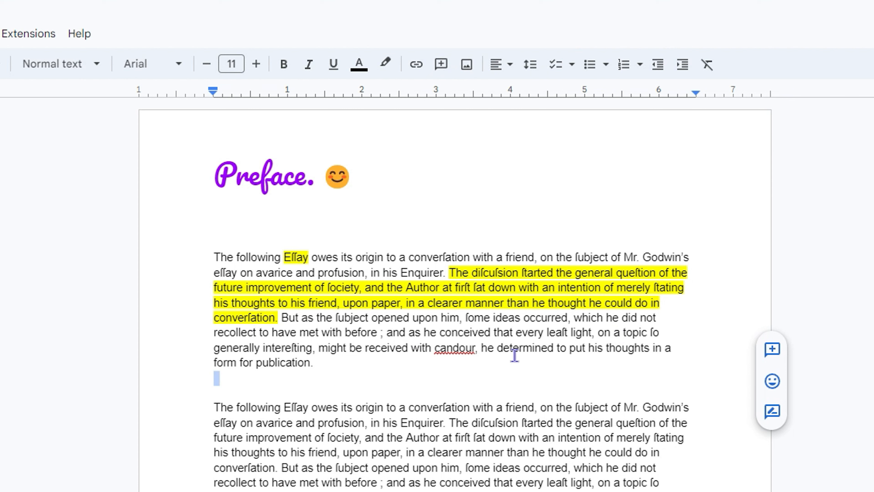
# - Select the whole first body paragraph and set its line spacing to 1.5
pyautogui.moveTo(323, 370); pyautogui.dragTo(213, 253)
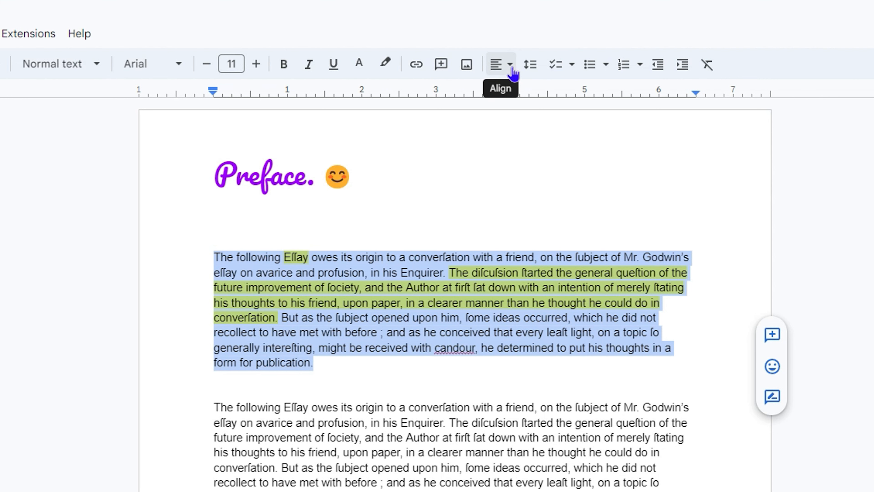
pyautogui.click(532, 69)
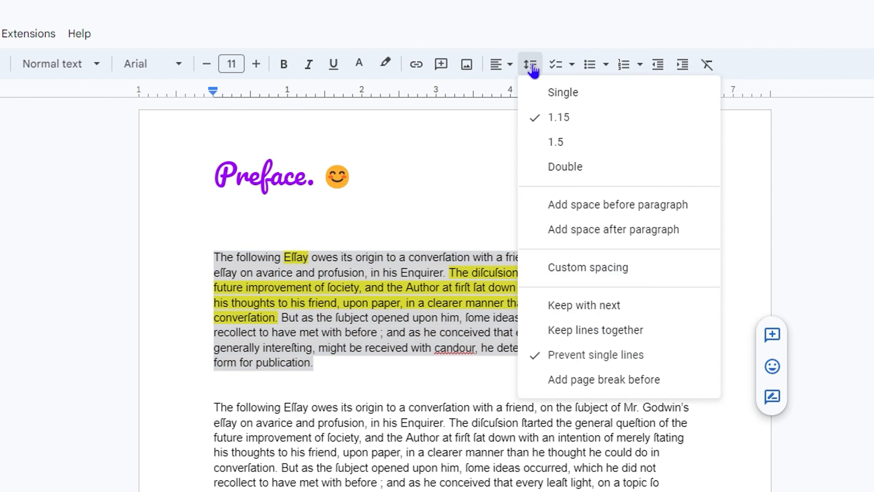
pyautogui.click(558, 142)
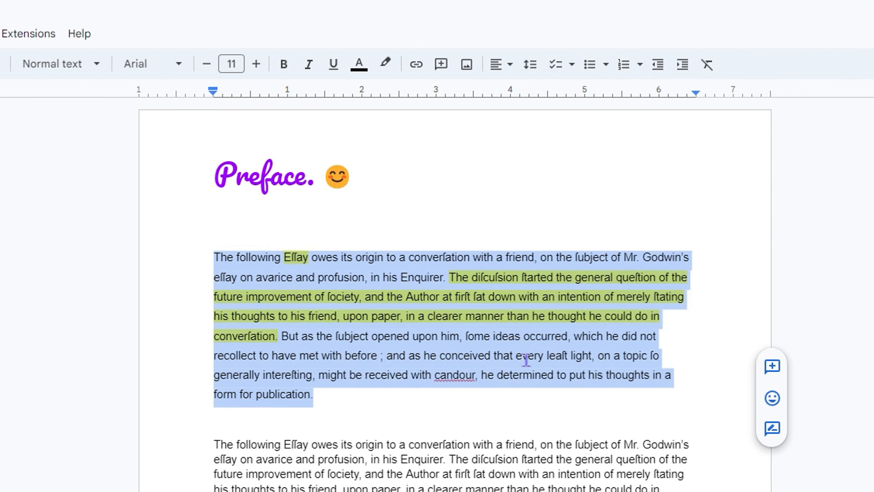
# - Try center and right alignment on the first body paragraph, settle on justified alignment, and deselect the text
pyautogui.click(497, 71)
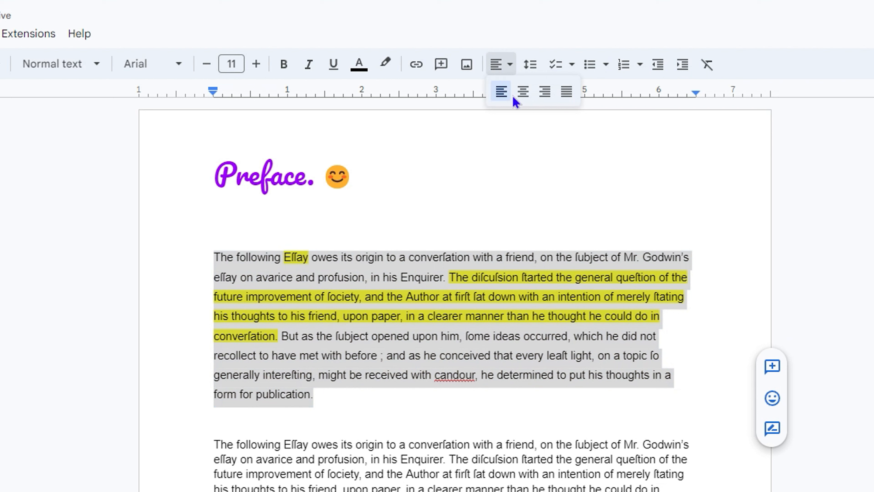
pyautogui.click(522, 95)
pyautogui.click(503, 65)
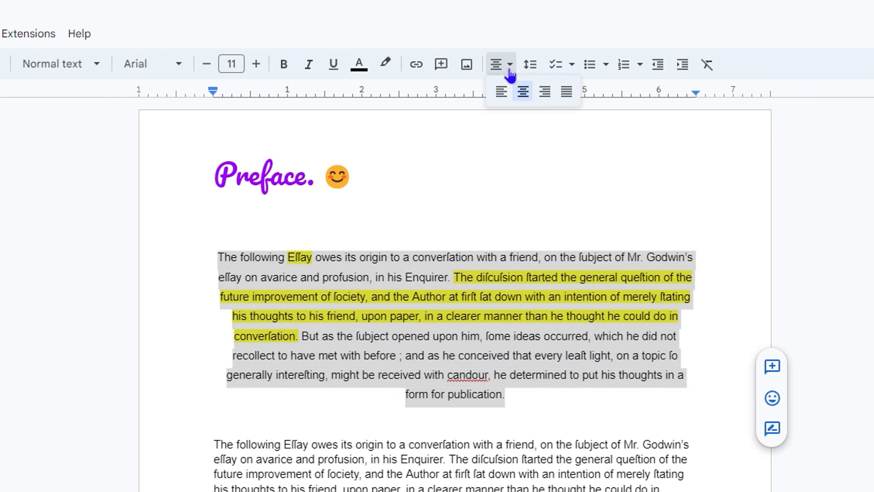
pyautogui.click(546, 99)
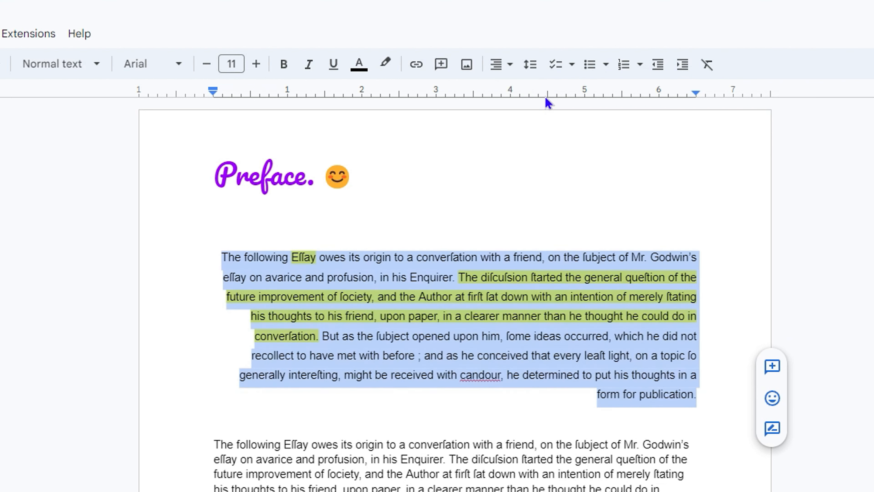
pyautogui.click(506, 70)
pyautogui.click(567, 93)
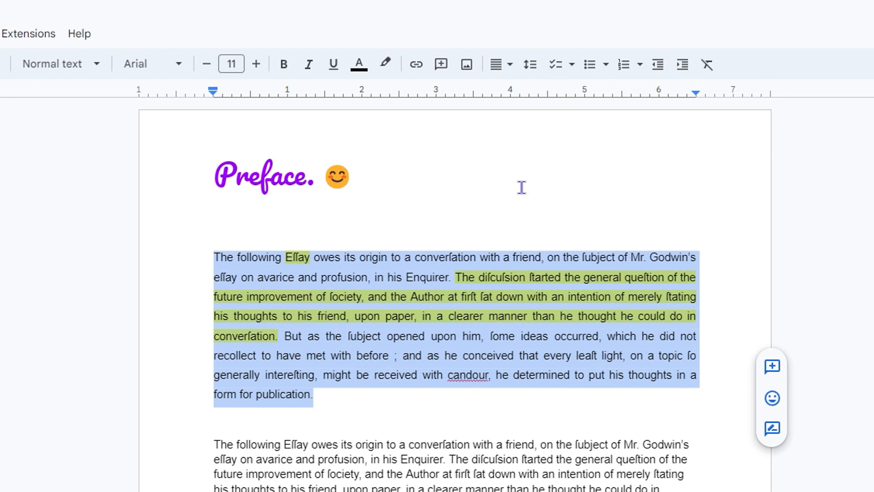
pyautogui.click(397, 396)
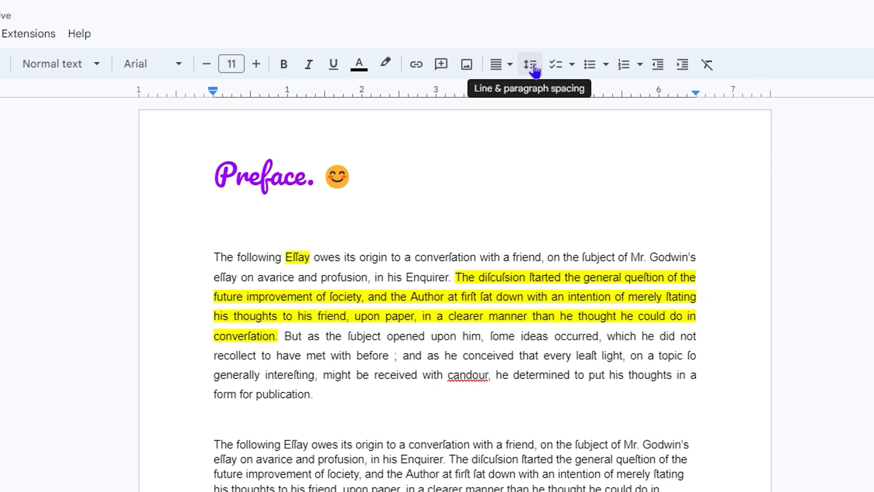
# - Show the checklist styles, try toggling a checklist on the first paragraph on and off, and show the bulleted list styles
pyautogui.click(570, 69)
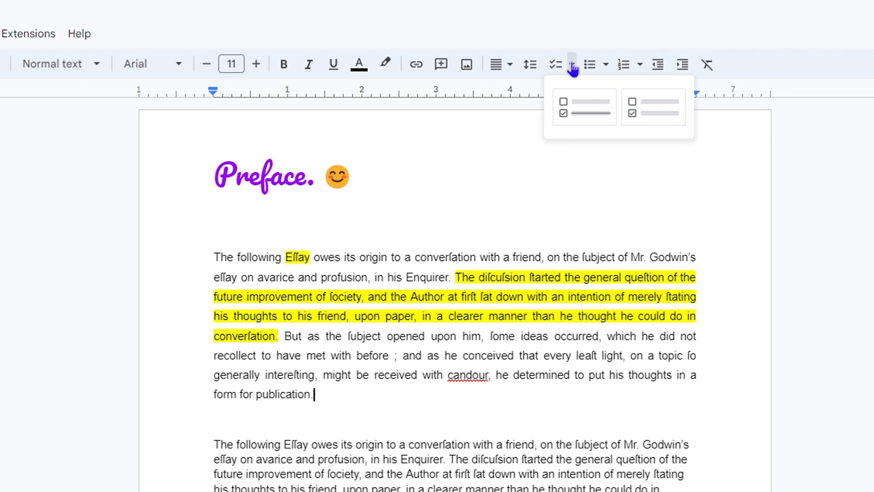
pyautogui.click(559, 69)
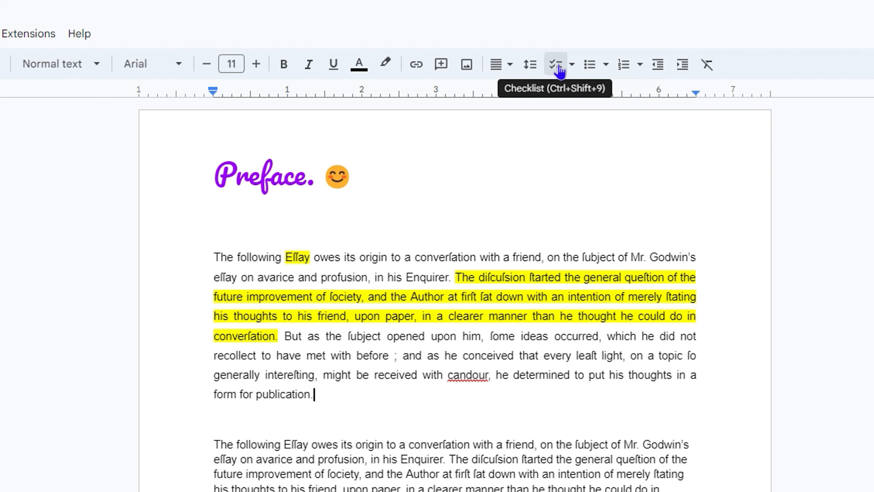
pyautogui.click(559, 70)
pyautogui.click(558, 69)
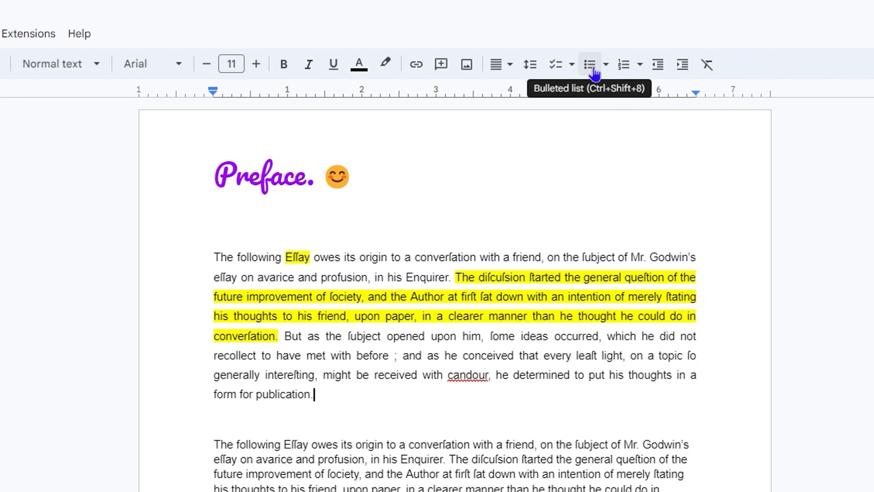
pyautogui.click(606, 65)
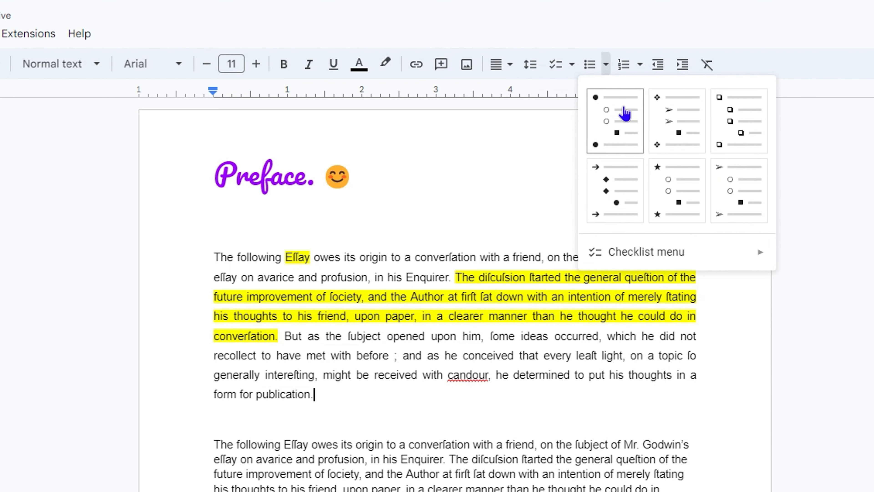
# - Try a numbered list and an increased indent on the first paragraph, removing each one again
pyautogui.click(624, 66)
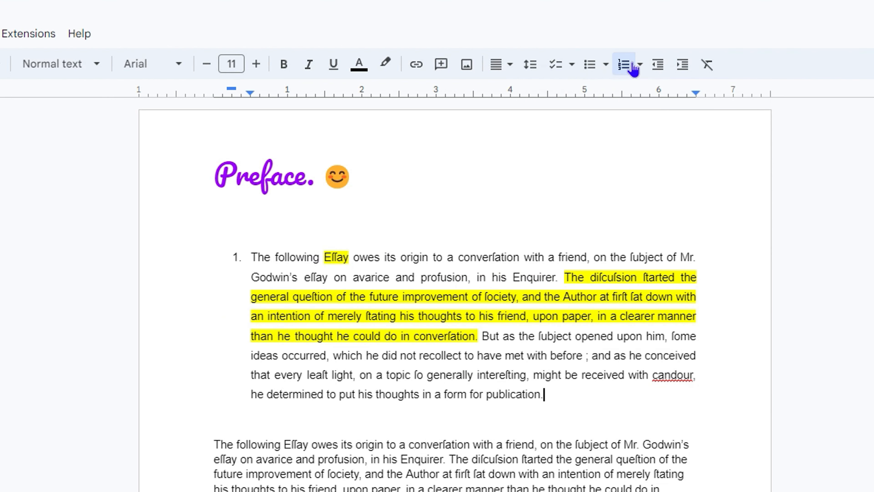
pyautogui.click(632, 66)
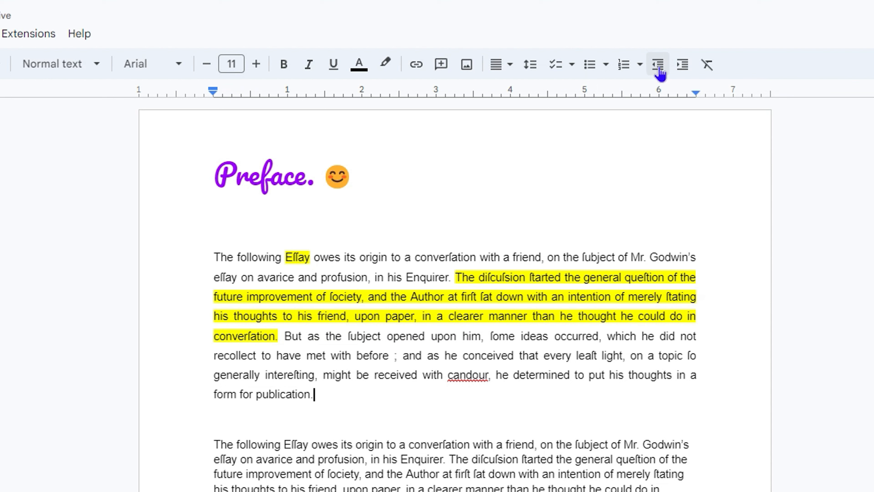
pyautogui.click(679, 74)
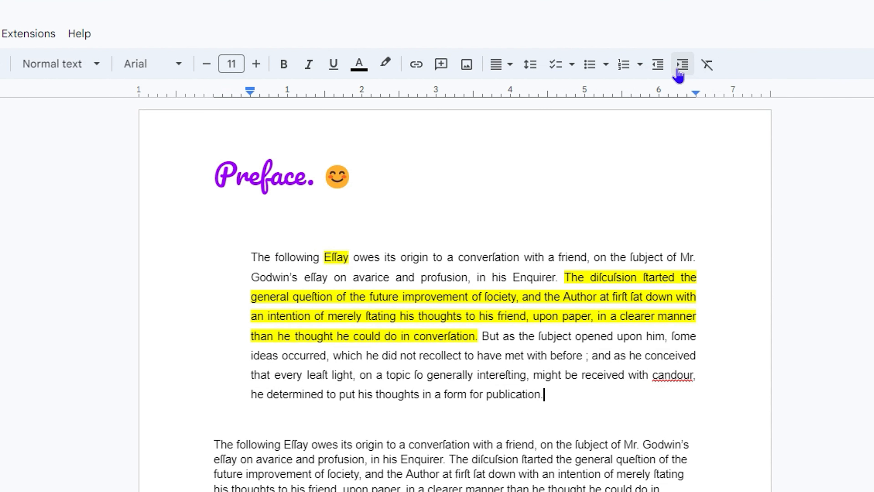
pyautogui.click(658, 69)
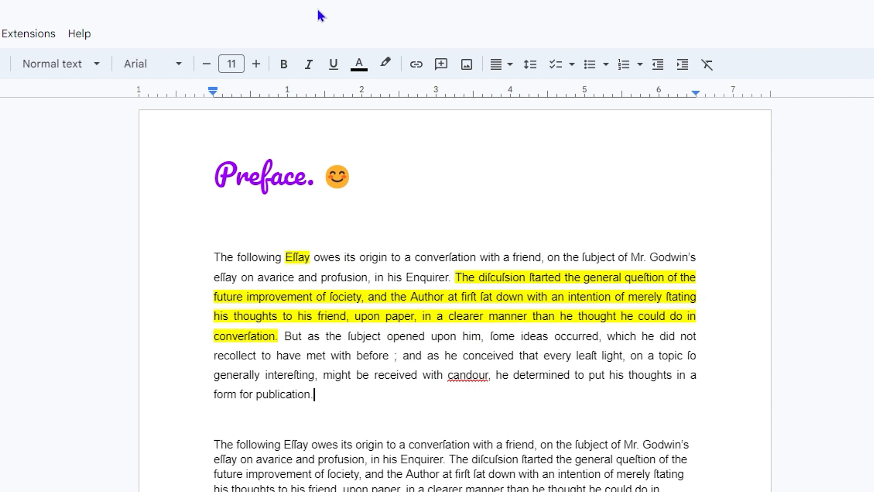